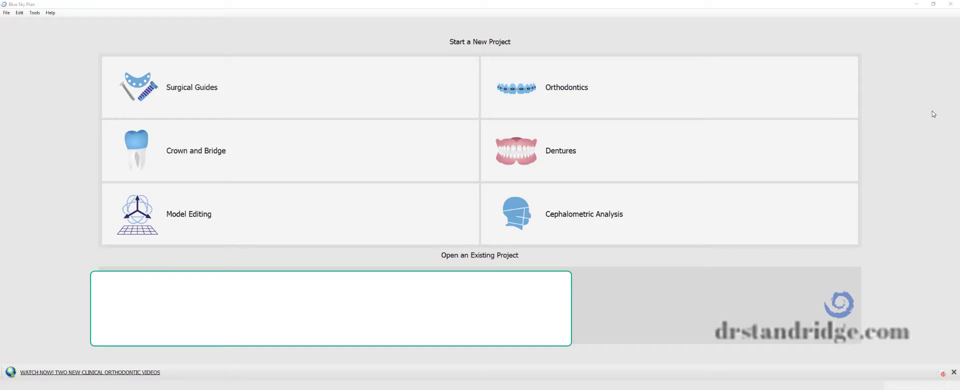
Step: Start a new orthodontics project from imported models and load the upper-arch STL as the maxilla
left_click(649, 96)
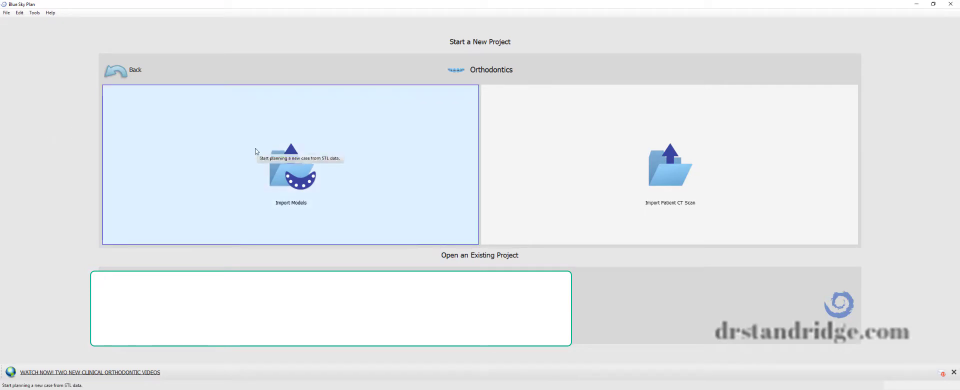
left_click(239, 167)
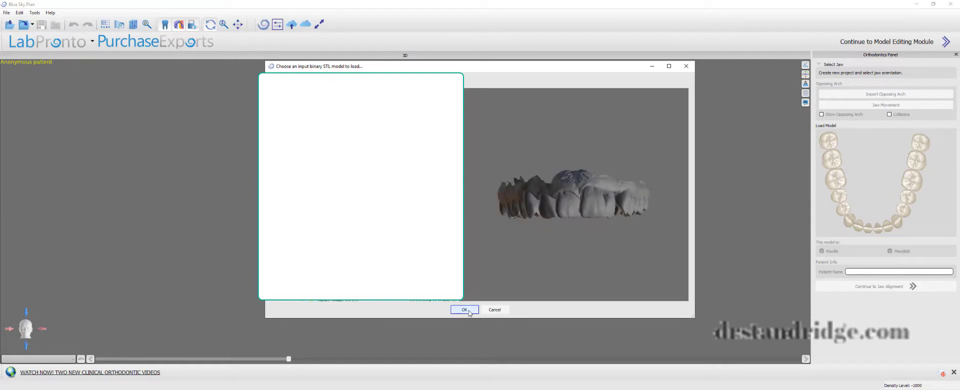
left_click(469, 310)
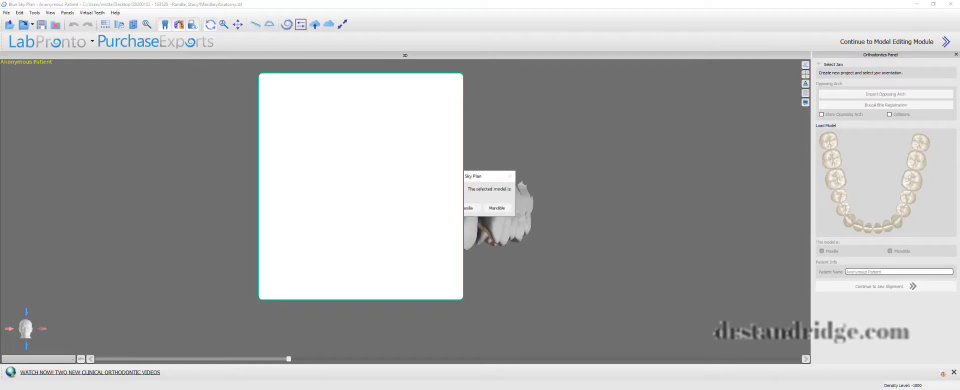
left_click(462, 208)
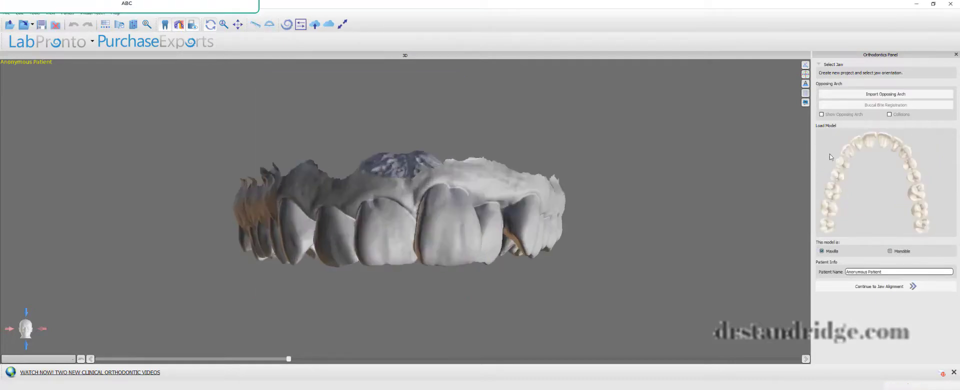
Step: Import the lower-arch STL as the opposing arch and check it against the maxilla
left_click(854, 95)
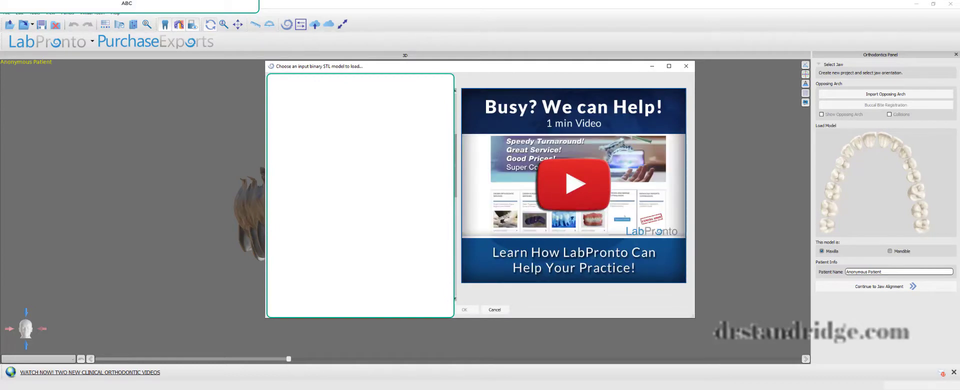
left_click(468, 310)
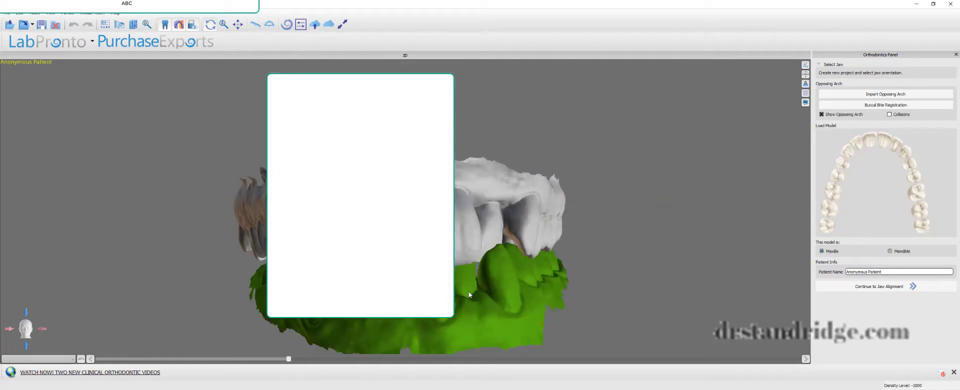
left_click_drag(552, 267, 355, 289)
left_click_drag(577, 254, 569, 277)
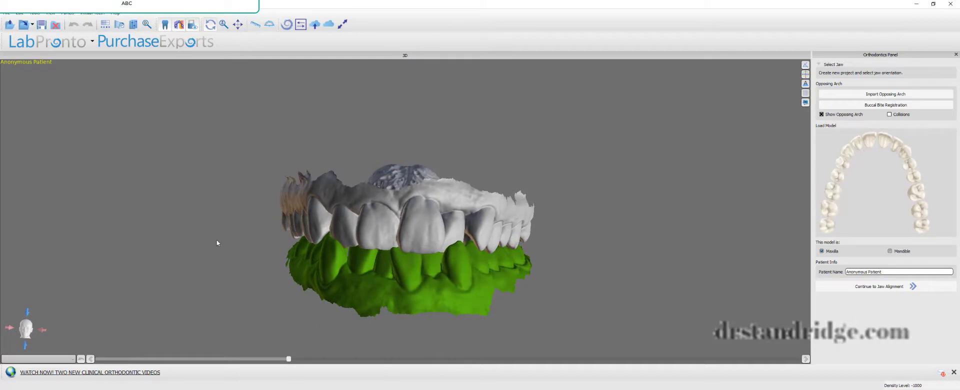
left_click_drag(217, 244, 225, 247)
Step: Enter the patient's name and continue to jaw alignment
left_click_drag(888, 269, 846, 272)
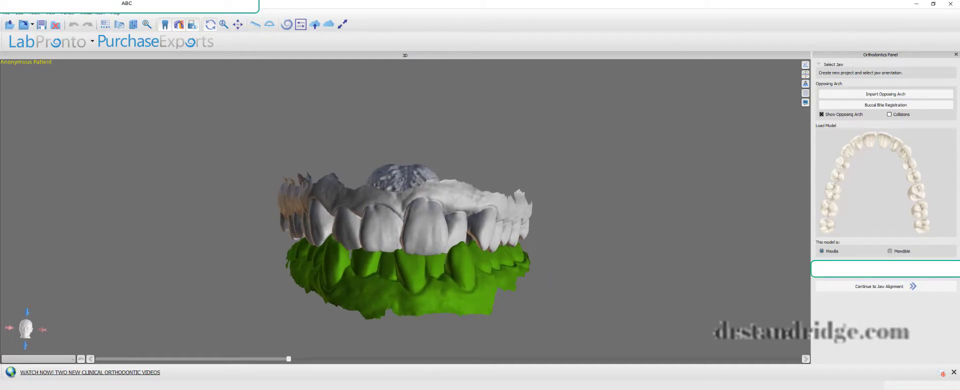
type("Ra")
left_click(899, 282)
Step: Mark the outer edges of the maxilla's right-side teeth from the central incisor to the second premolar
left_click_drag(419, 247, 503, 130)
scroll(341, 152, "up", 2)
left_click_drag(385, 90, 403, 135)
left_click_drag(405, 172, 413, 173)
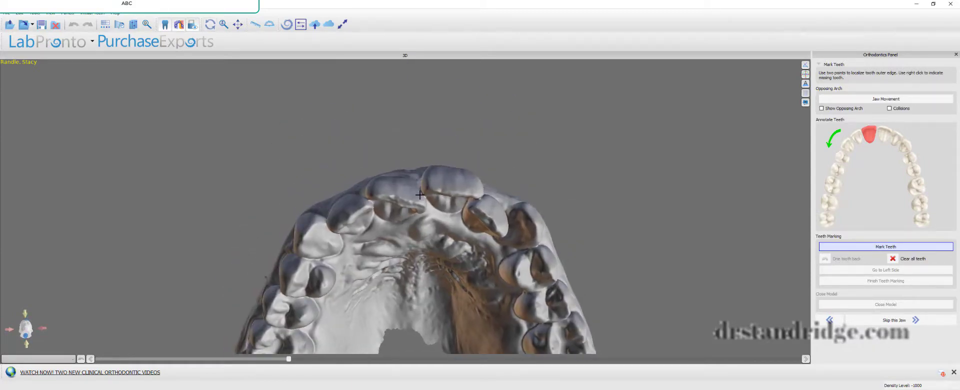
left_click(422, 194)
left_click(371, 200)
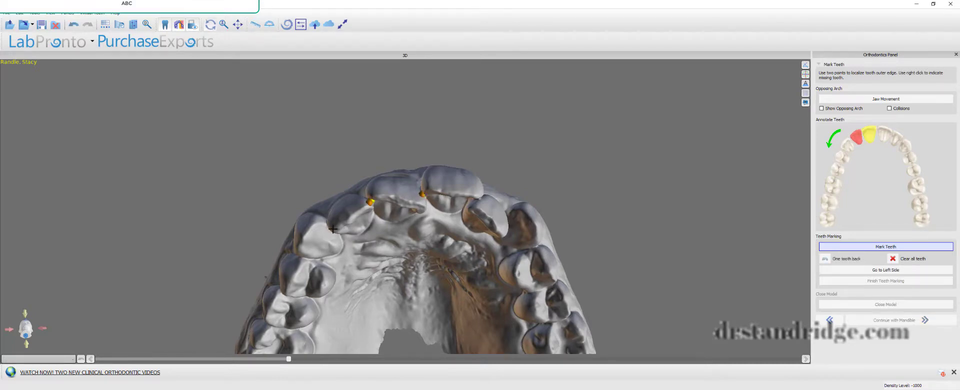
left_click_drag(332, 229, 386, 185)
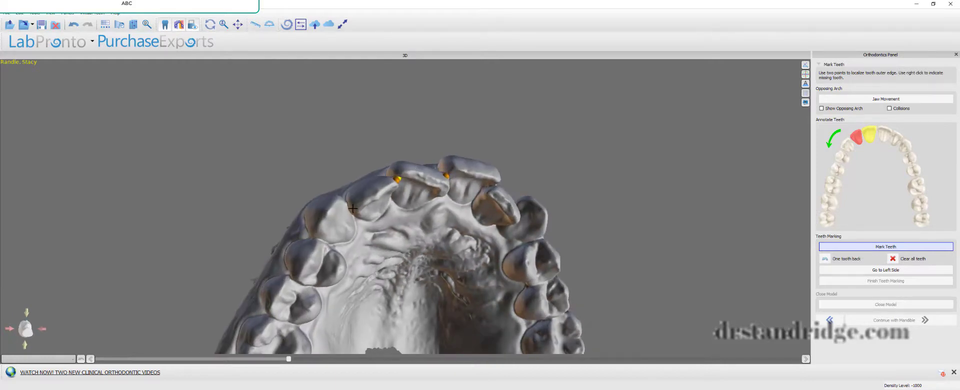
left_click(352, 209)
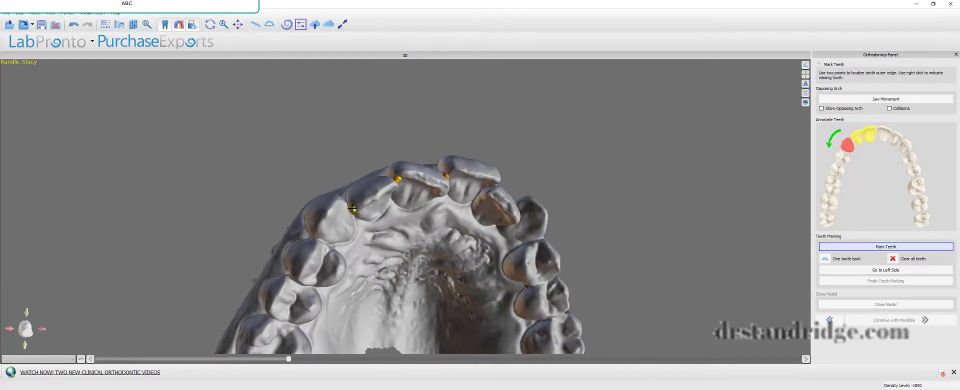
left_click(327, 243)
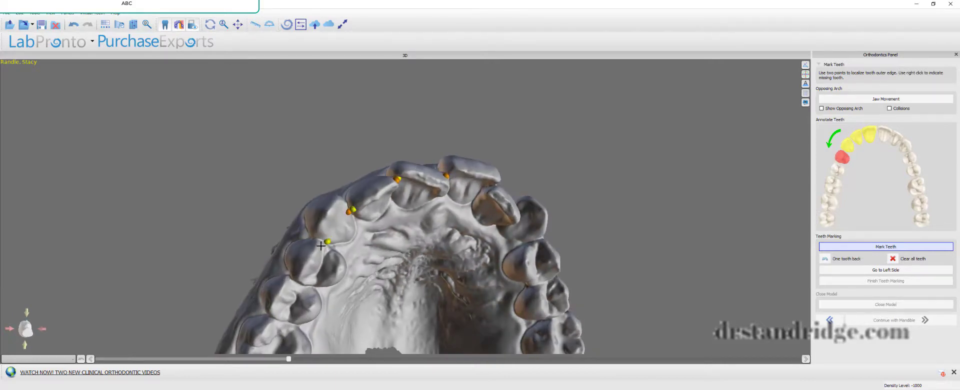
left_click(306, 283)
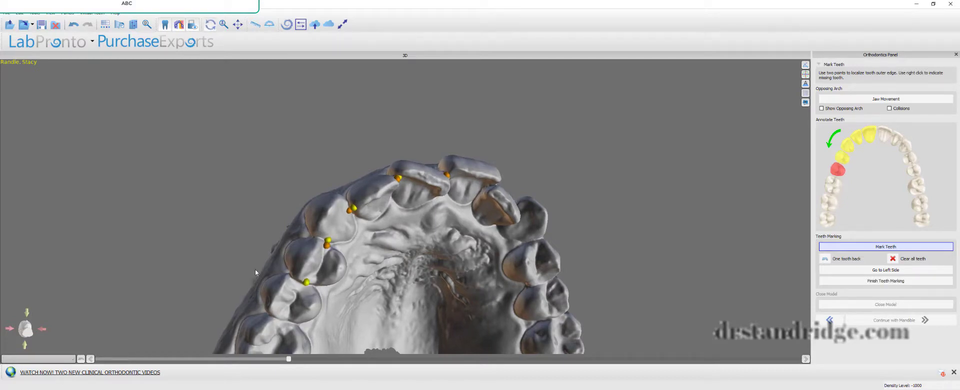
left_click(298, 226)
left_click(278, 249)
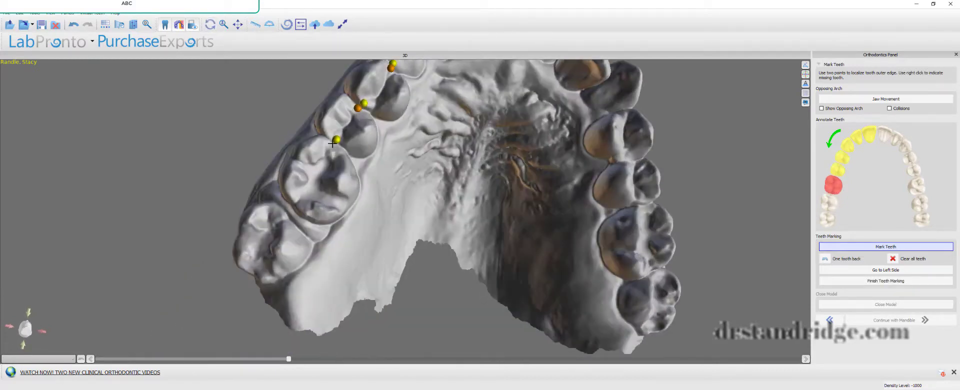
Step: Mark the upper right first and second molars and indicate the third molar as missing
left_click(332, 143)
left_click(296, 204)
left_click(324, 235)
right_click(324, 235)
Step: Mark the maxilla's left-side teeth back to the second molar, indicate the third molar as missing, and finish the marking
left_click(364, 223)
left_click(409, 243)
left_click(428, 283)
left_click(429, 283)
left_click(446, 308)
left_click(445, 202)
left_click(448, 242)
left_click(453, 306)
left_click(439, 250)
right_click(439, 249)
left_click(903, 282)
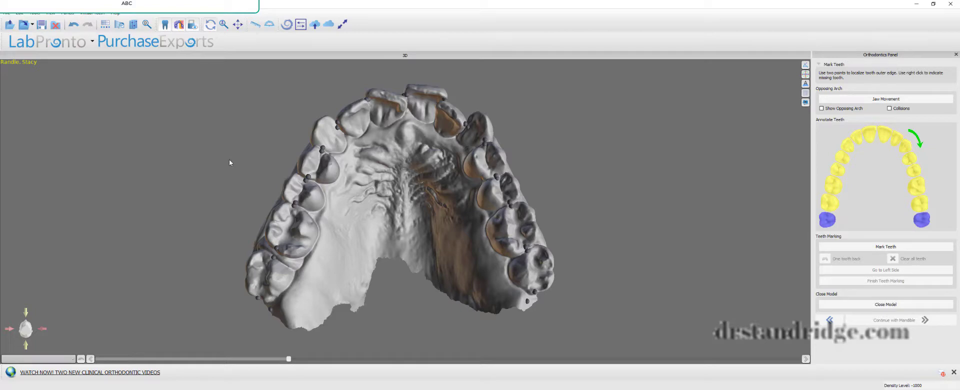
Step: Close the maxilla model and continue with the mandible
left_click(859, 307)
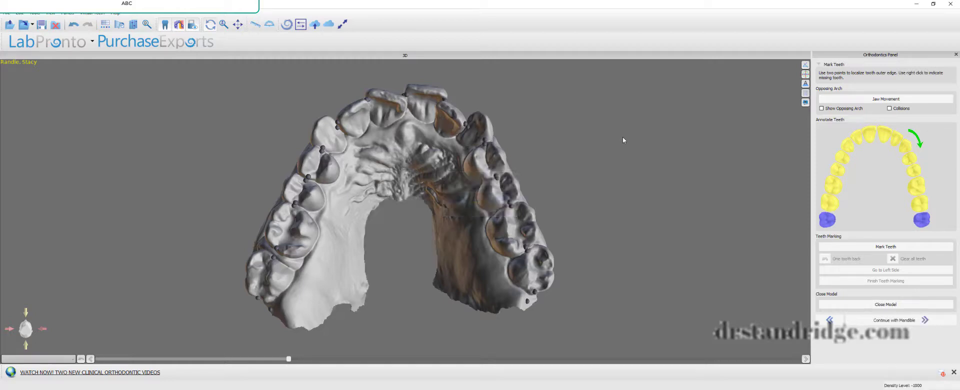
scroll(604, 176, "down", 3)
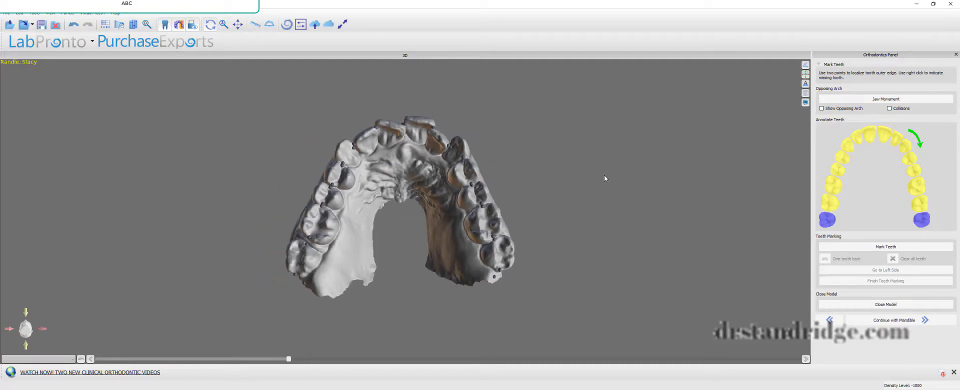
left_click(923, 322)
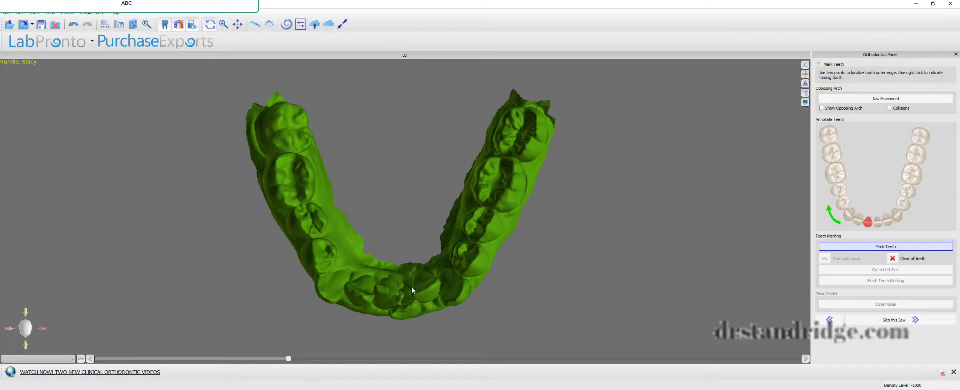
Step: Mark the outer edges of the mandible's right central and lateral incisors
left_click_drag(406, 285, 403, 305)
left_click(388, 300)
right_click_drag(404, 307, 423, 308)
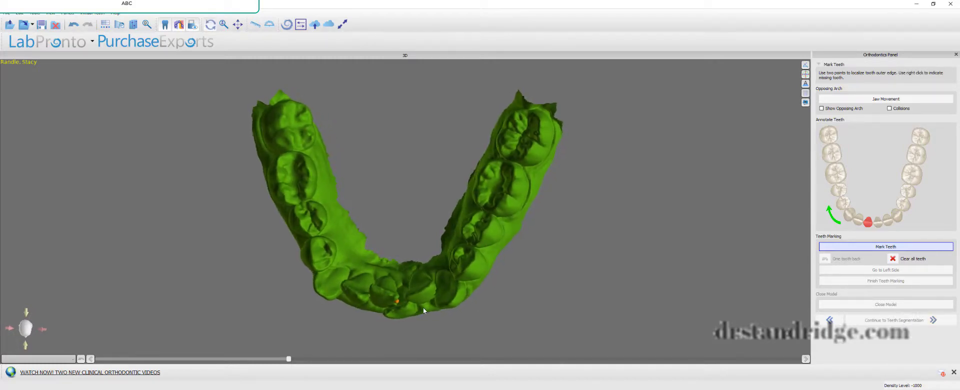
left_click(371, 290)
right_click_drag(371, 290, 418, 318)
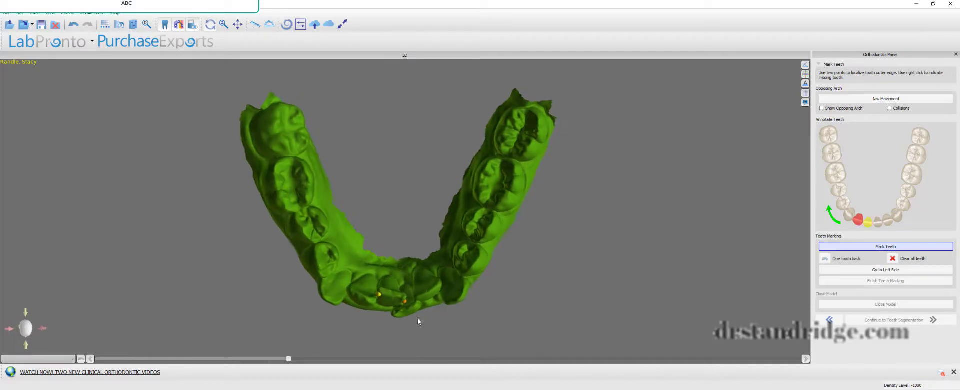
left_click(376, 295)
left_click(345, 288)
Step: Mark the remaining mandibular teeth from the right canine onward, with both third molars indicated as missing
left_click(343, 291)
right_click_drag(343, 291, 353, 284)
left_click(324, 271)
left_click(324, 267)
left_click(316, 234)
left_click(315, 231)
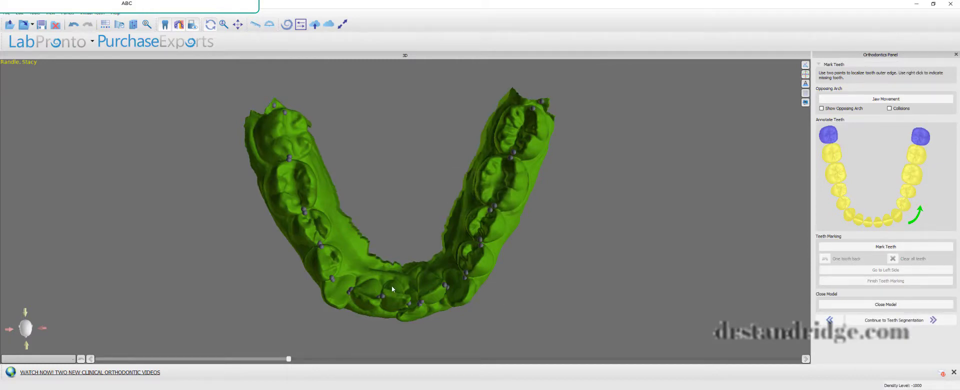
Step: Check the marking points around the mandible and continue to tooth segmentation
scroll(392, 286, "down", 2)
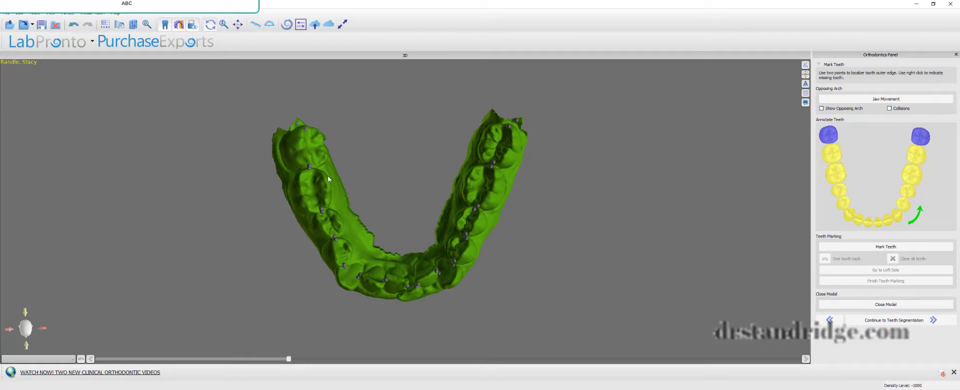
scroll(450, 193, "up", 8)
scroll(542, 165, "down", 7)
left_click_drag(557, 257, 598, 99)
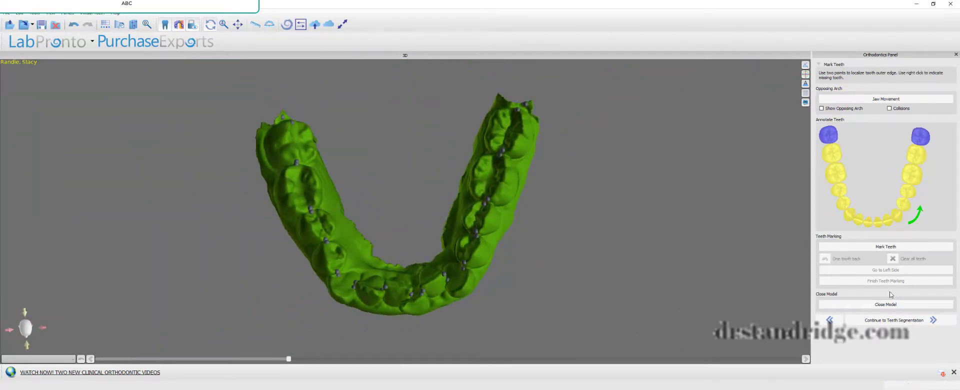
left_click(901, 321)
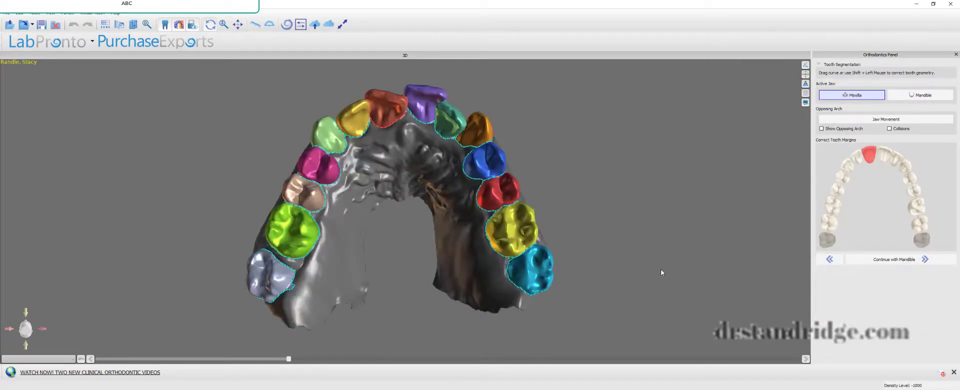
Step: Examine the segmented tooth margins on both sides of the maxilla, including the upper right lateral incisor
left_click_drag(401, 178, 382, 343)
left_click_drag(490, 86, 530, 115)
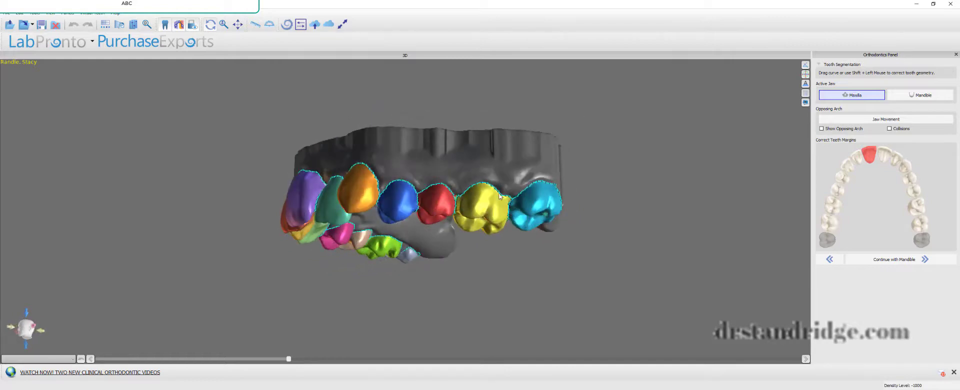
left_click_drag(169, 168, 372, 101)
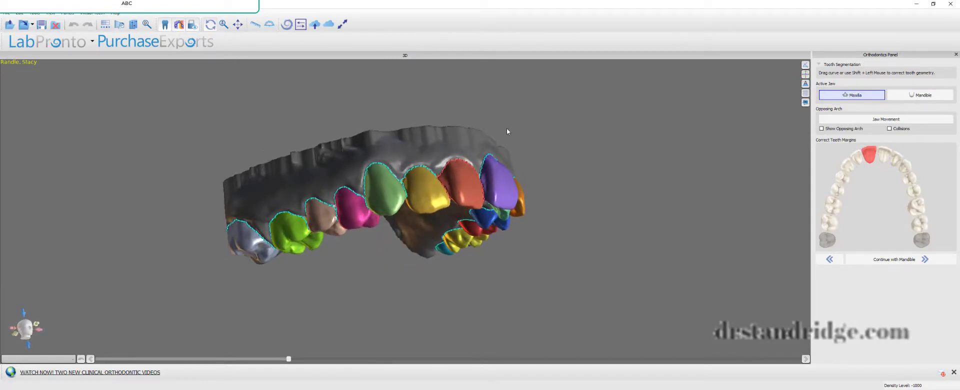
left_click_drag(506, 127, 415, 195)
left_click(409, 202)
scroll(408, 202, "up", 5)
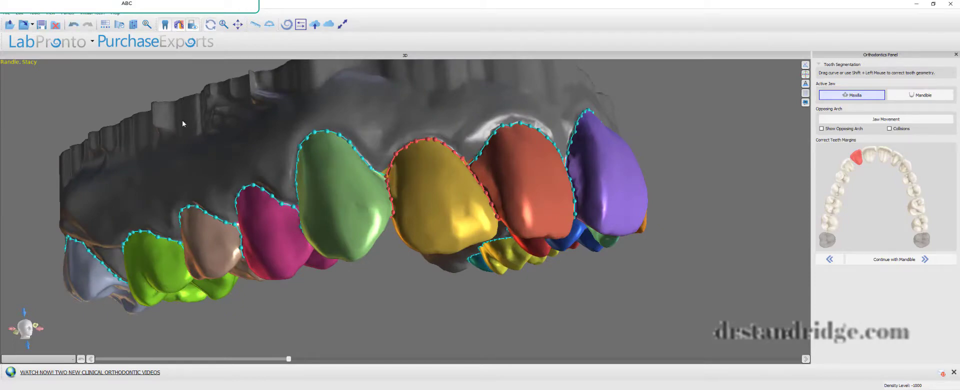
left_click_drag(191, 123, 227, 93)
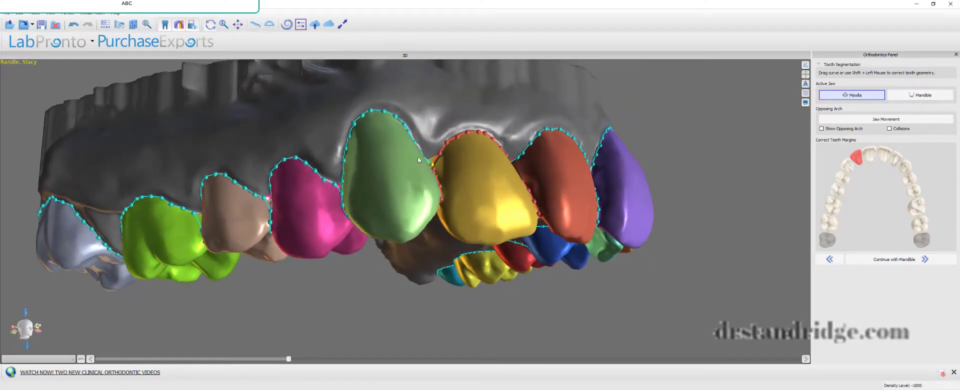
right_click_drag(428, 104, 537, 80)
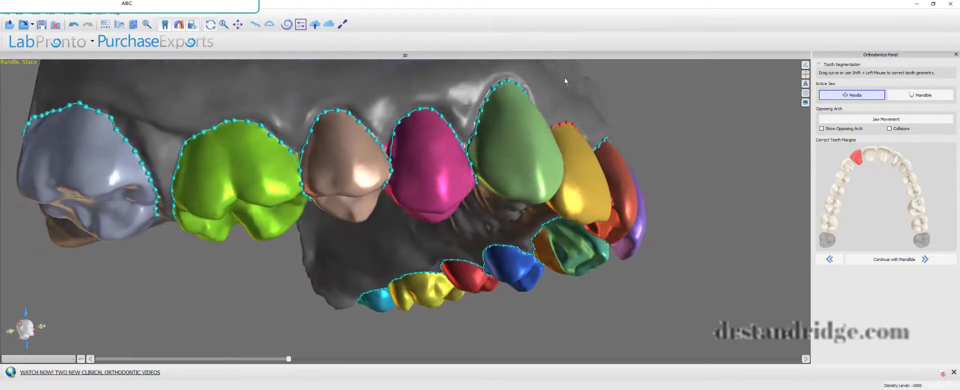
left_click_drag(565, 81, 512, 120)
left_click_drag(730, 118, 486, 152)
right_click_drag(487, 154, 472, 149)
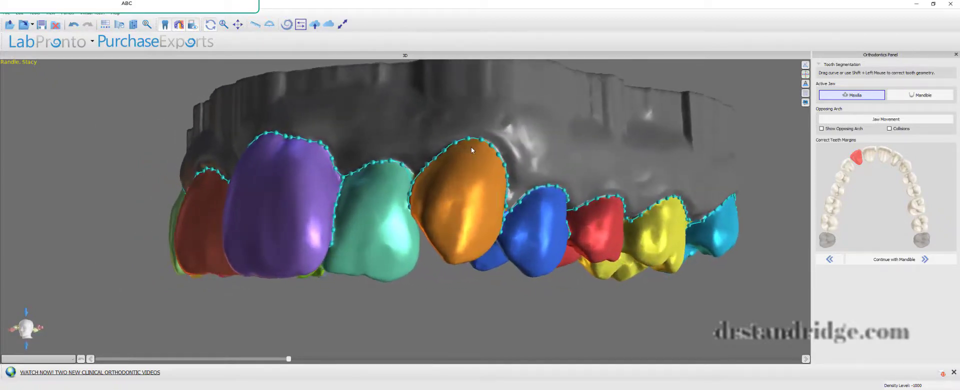
Step: Correct the distal end of the upper left first molar's margin where it meets the second molar, checking the neighbouring margins
left_click(409, 169)
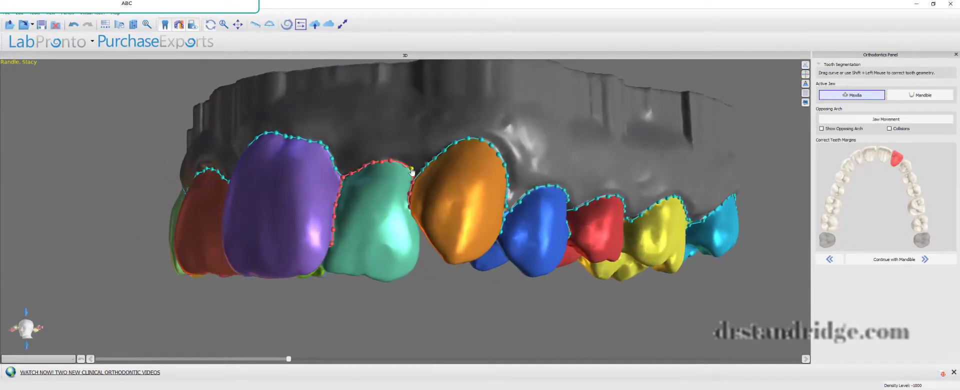
right_click_drag(398, 163, 395, 121)
left_click(411, 214)
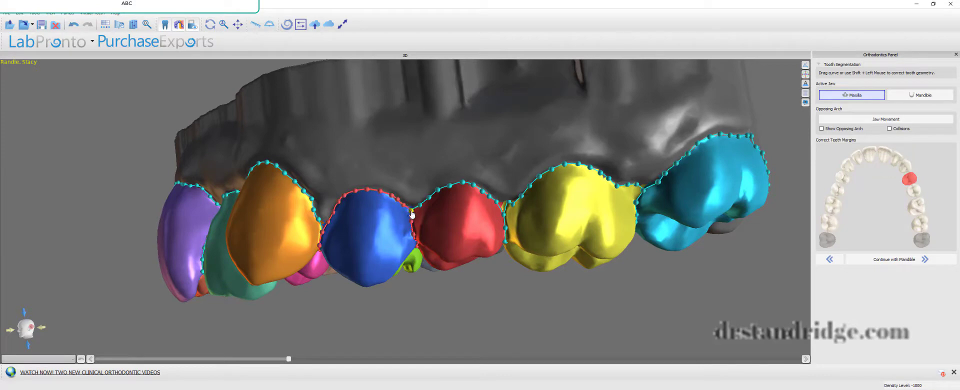
left_click(513, 204)
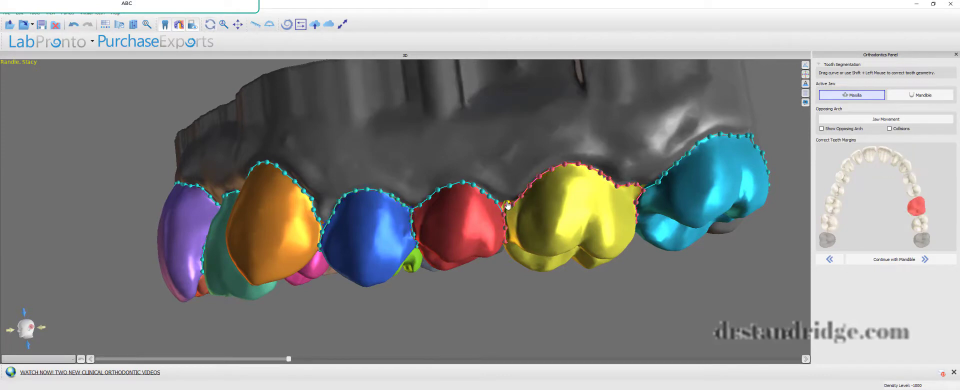
left_click_drag(612, 125, 557, 129)
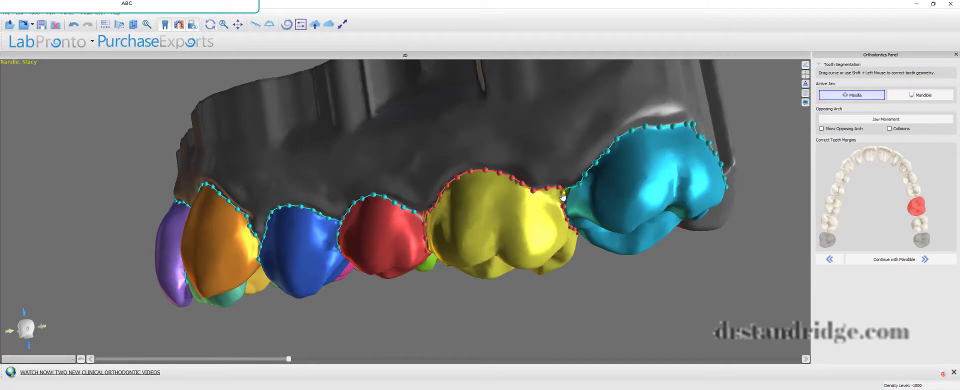
left_click_drag(559, 189, 555, 199)
left_click(578, 186)
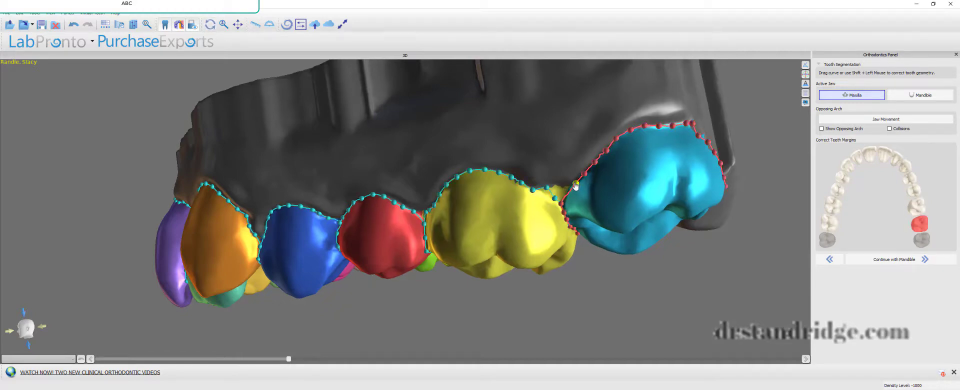
left_click(549, 192)
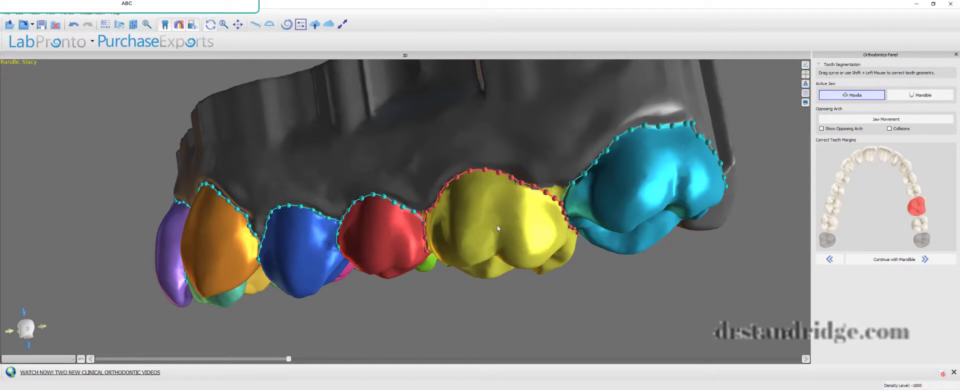
Step: Examine the maxillary tooth margins from behind, from the palatal side and from the chewing surfaces, from the left to the right second molar
right_click_drag(753, 248, 520, 179)
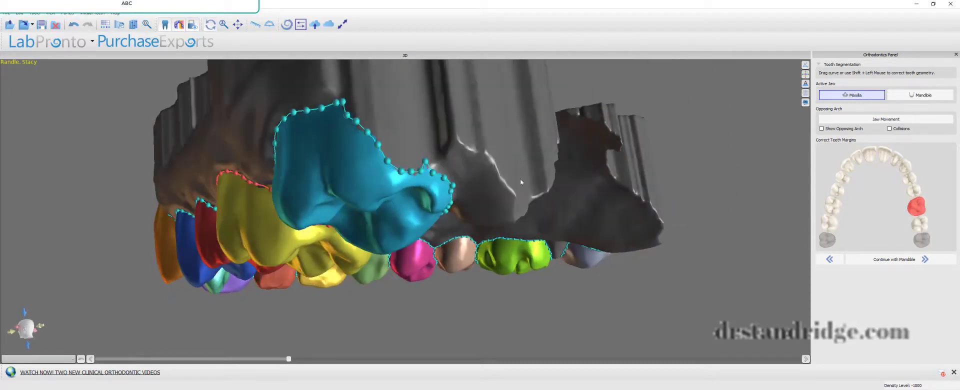
left_click(338, 114)
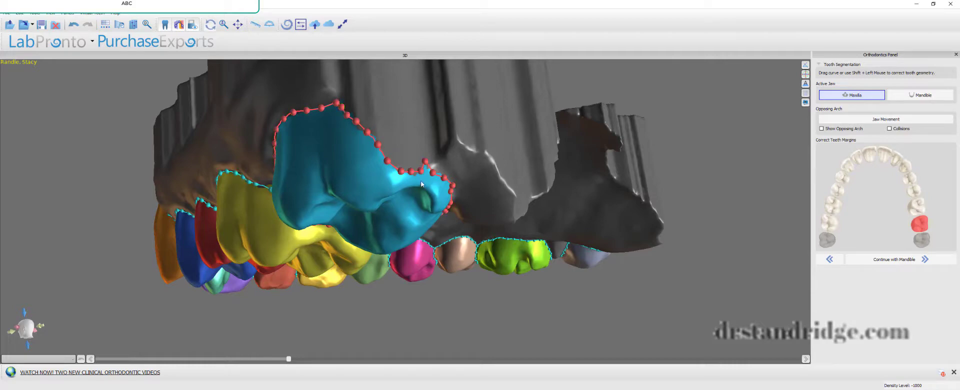
right_click_drag(501, 196, 368, 163)
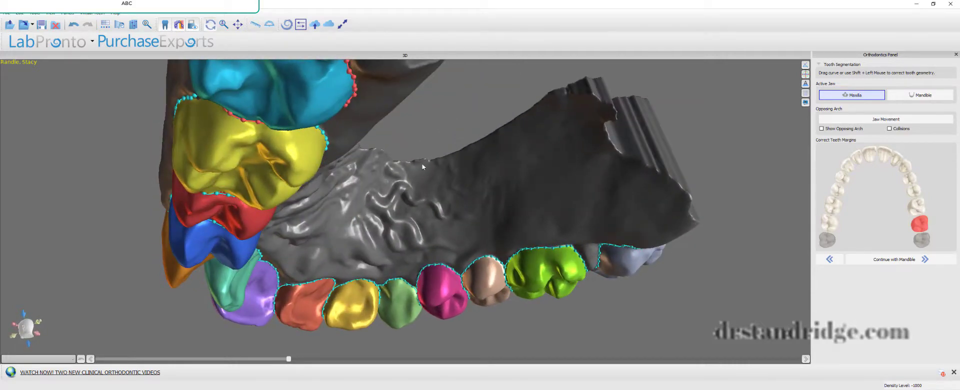
right_click_drag(384, 80, 345, 89)
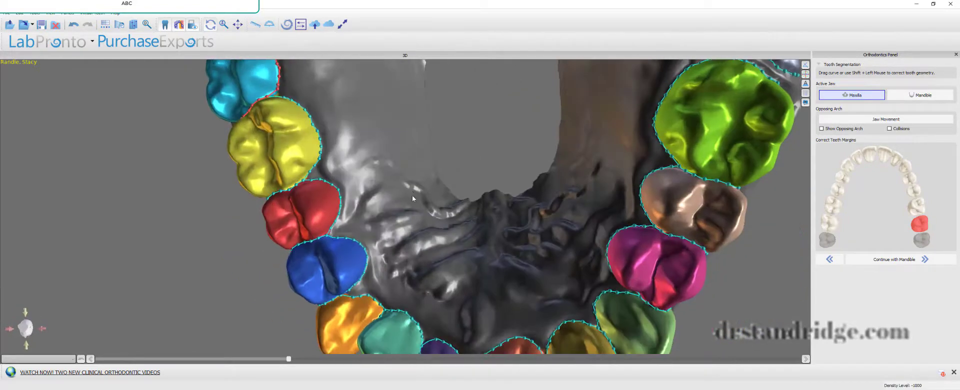
right_click_drag(413, 190, 530, 145)
scroll(499, 239, "up", 2)
middle_click_drag(497, 224, 490, 157)
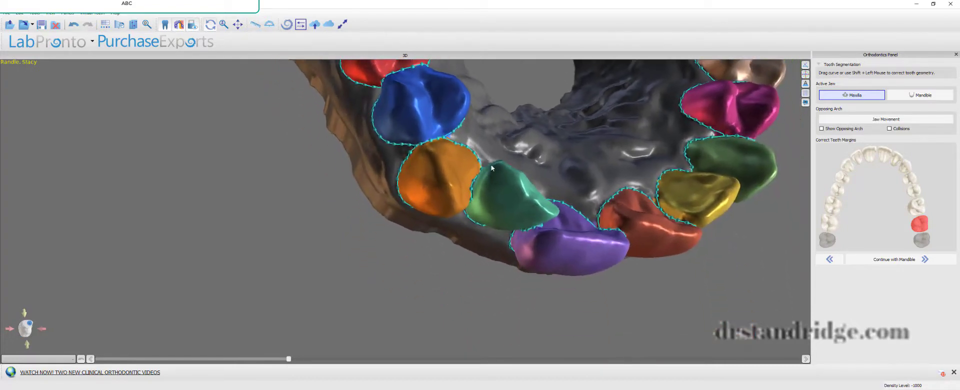
scroll(487, 163, "up", 4)
right_click_drag(572, 110, 453, 119)
left_click_drag(452, 117, 388, 150)
scroll(523, 210, "down", 6)
mouse_move(542, 156)
left_mouse_down()
mouse_move(521, 160)
mouse_move(552, 157)
left_mouse_up()
scroll(553, 148, "down", 4)
right_click_drag(525, 104, 525, 162)
right_click_drag(545, 140, 620, 165)
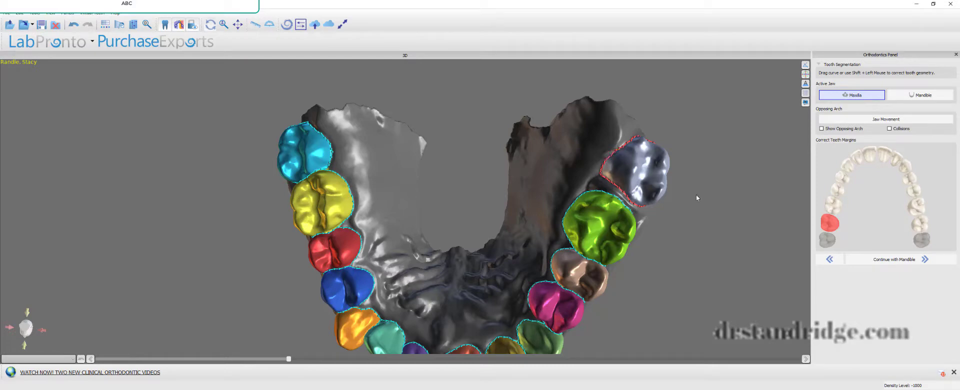
Step: Continue with the mandible and redraw the lower right first molar's lingual margin to exclude the gum area
left_click(889, 259)
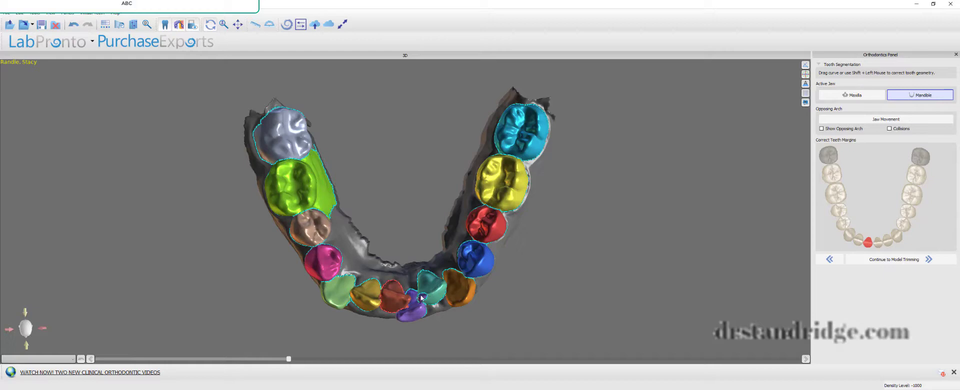
left_click_drag(349, 177, 268, 208)
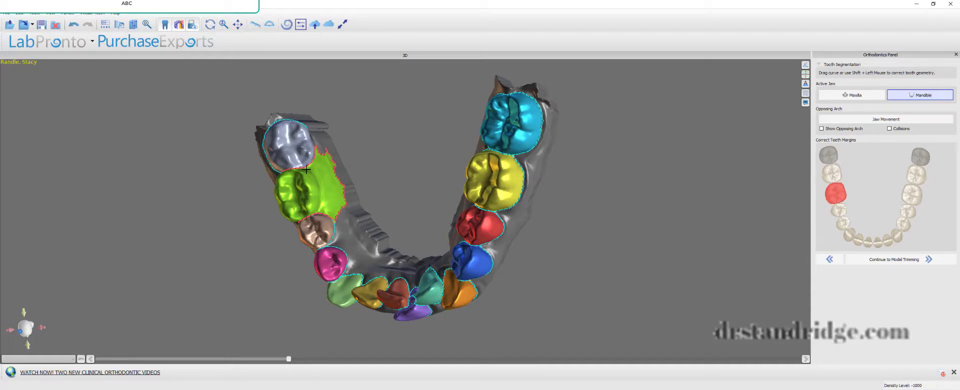
left_click_drag(305, 168, 320, 205, "shift")
scroll(316, 194, "up", 2)
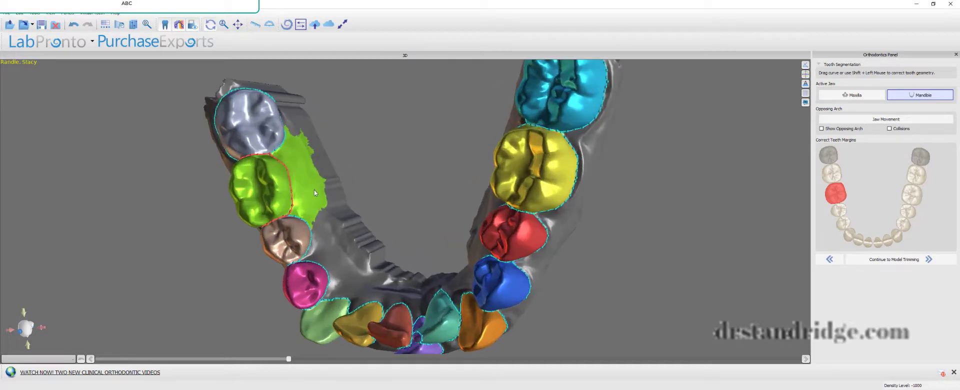
Step: Redraw the lower left central incisor's margin near the neighbouring lateral incisor
right_click_drag(219, 186, 424, 214)
right_click_drag(445, 247, 352, 310)
left_click(353, 337)
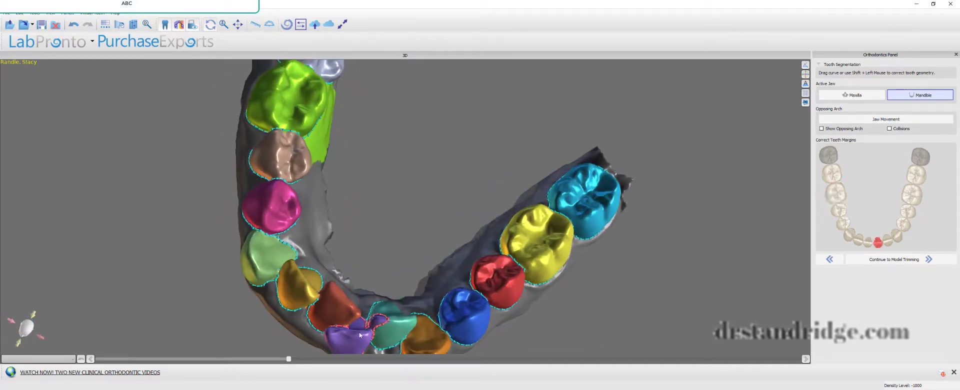
middle_click_drag(362, 340, 400, 202)
scroll(400, 200, "up", 4)
right_click_drag(400, 203, 398, 229)
left_click_drag(400, 229, 411, 249, "shift")
Step: Redraw the lower left lateral incisor's mesial margin so that it takes in the patch assigned to the central incisor
right_click_drag(435, 245, 422, 183)
left_click(422, 183)
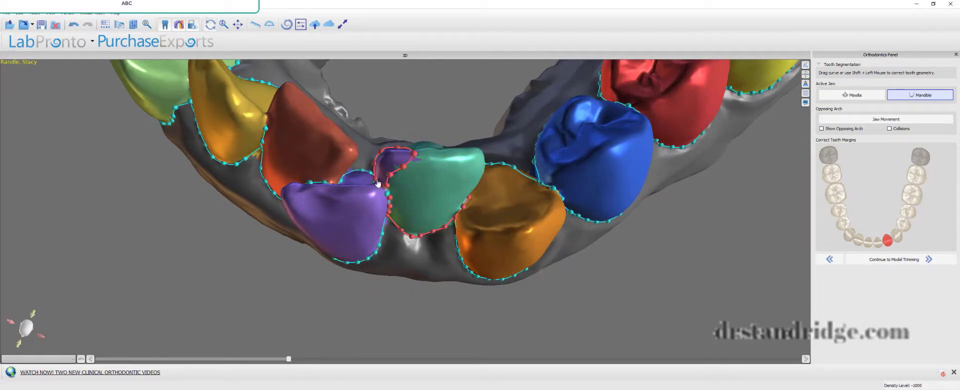
left_click_drag(402, 189, 426, 256)
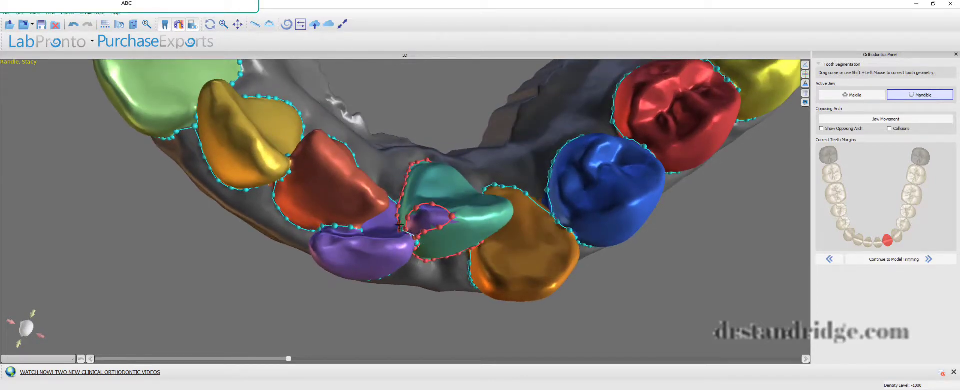
left_click_drag(399, 214, 403, 206, "shift")
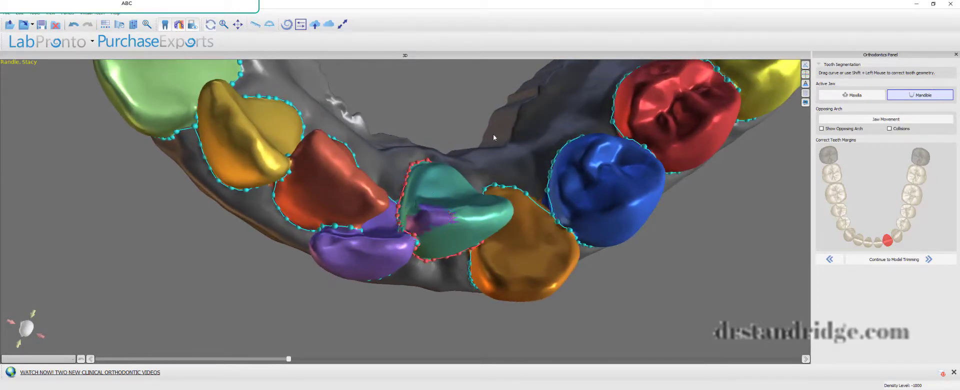
Step: Check the corrected mandibular teeth and continue to model trimming
right_click_drag(494, 131, 448, 197)
right_click_drag(632, 188, 671, 305)
left_click(895, 268)
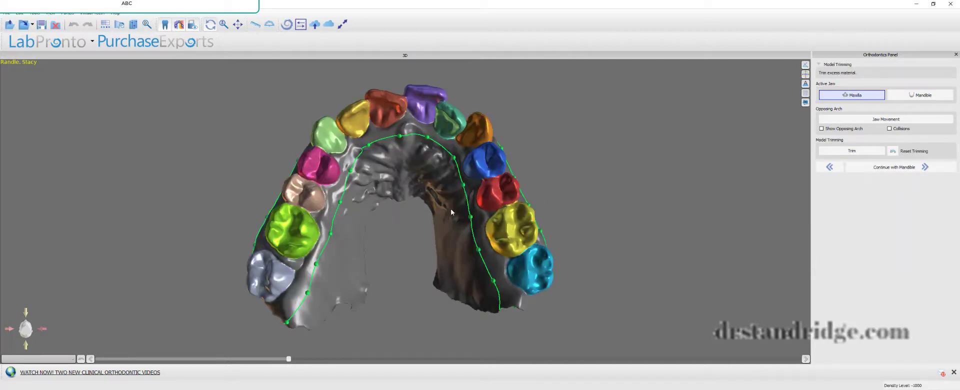
Step: Reshape the maxilla's trimming curve around the back of the right and left second molars
left_click_drag(135, 257, 326, 178)
left_click_drag(299, 310, 317, 305)
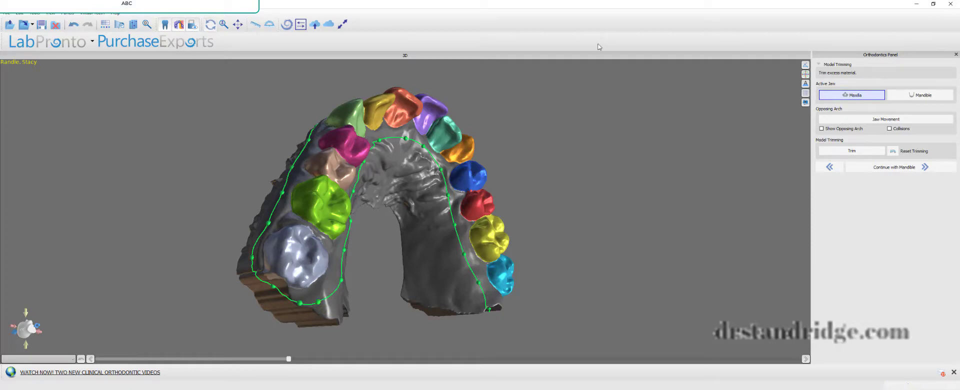
left_click_drag(493, 267, 534, 141)
left_click_drag(538, 115, 535, 114)
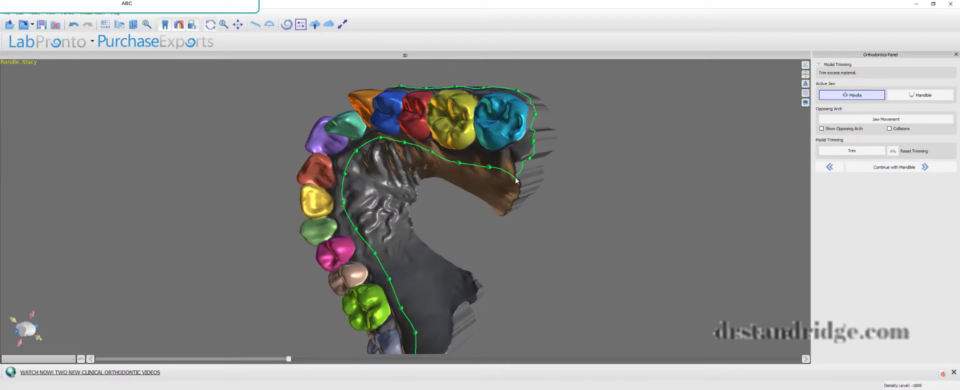
left_click_drag(516, 181, 531, 154)
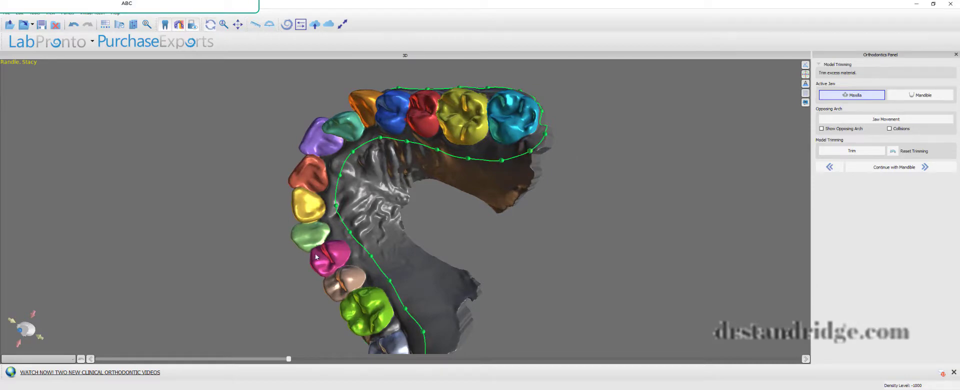
Step: Trim the excess material from the maxilla, inspect the trimmed model and continue with the mandible
left_click_drag(110, 142, 397, 138)
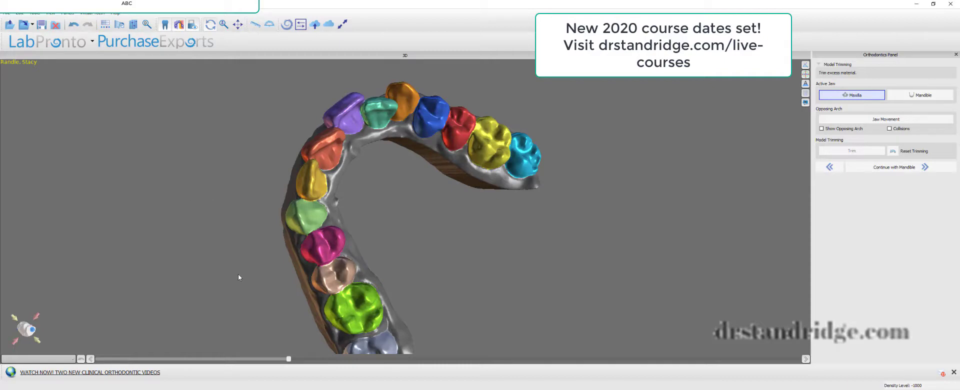
left_click_drag(238, 274, 245, 73)
left_click_drag(646, 238, 339, 284)
left_click_drag(375, 211, 661, 185)
left_click(911, 169)
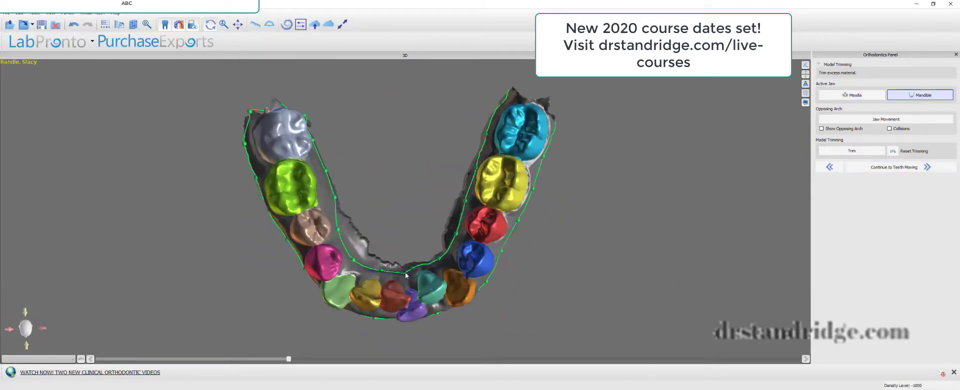
Step: Adjust the mandible's trimming curve behind the left second molar to smooth out its rear peak
left_click_drag(343, 146, 293, 141)
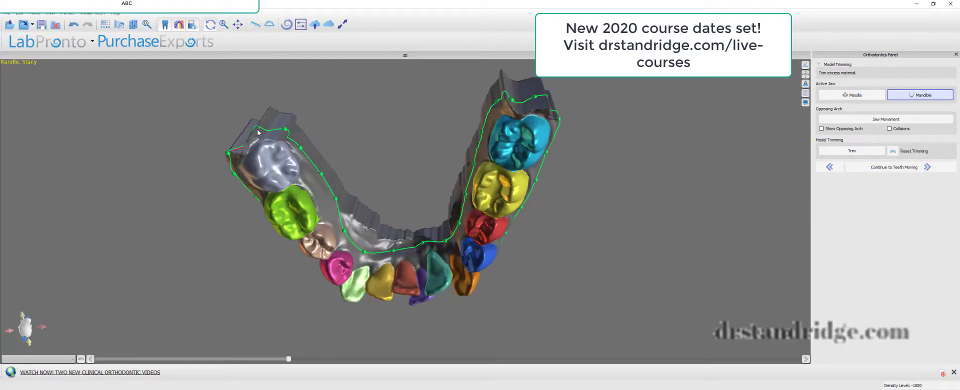
left_click_drag(279, 98, 323, 113)
left_click_drag(380, 118, 563, 183)
left_click_drag(538, 241, 540, 250)
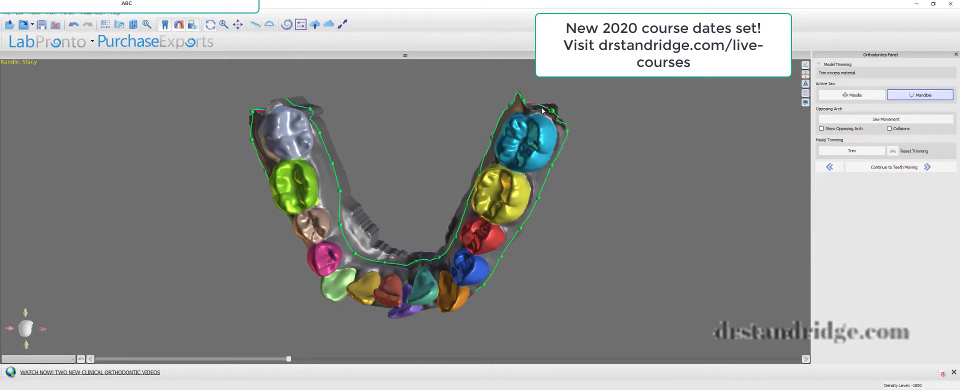
left_click_drag(523, 100, 510, 108)
left_click_drag(631, 126, 489, 74)
right_click_drag(489, 74, 594, 163)
Step: Move the trimming curve points behind the lower right second molar to even out the curve's rear end
left_click_drag(594, 163, 329, 196)
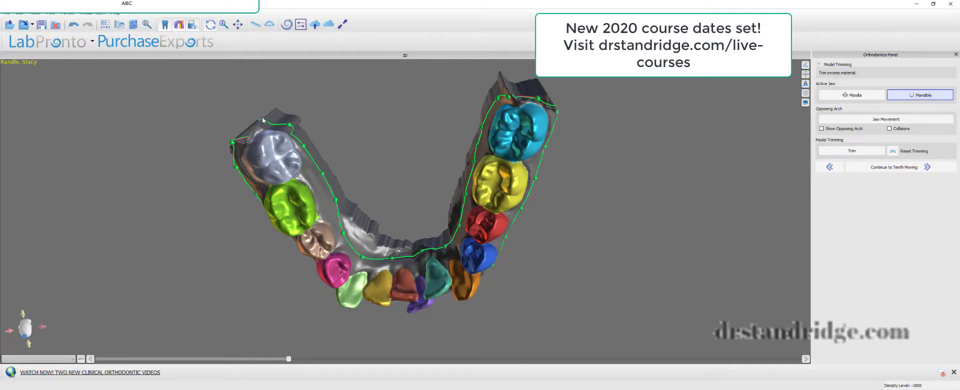
left_click_drag(336, 105, 240, 137)
left_click_drag(385, 128, 275, 149)
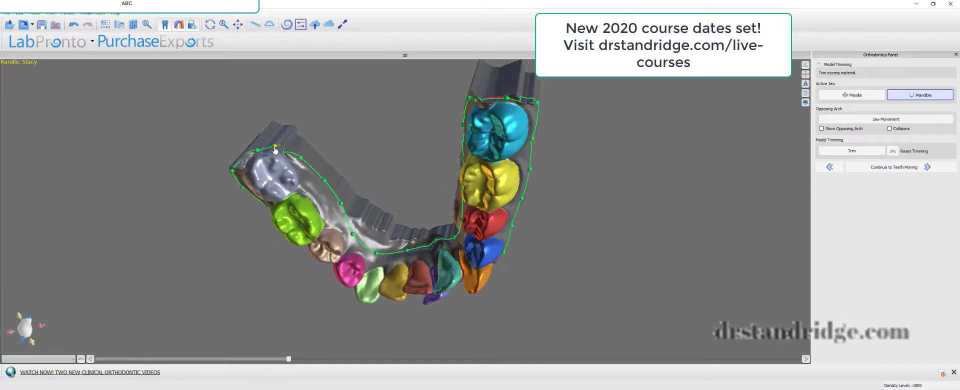
Step: Trim the excess material from the mandible after checking the curve around the front, and continue to teeth moving
left_click_drag(126, 300, 312, 41)
left_click_drag(568, 344, 598, 94)
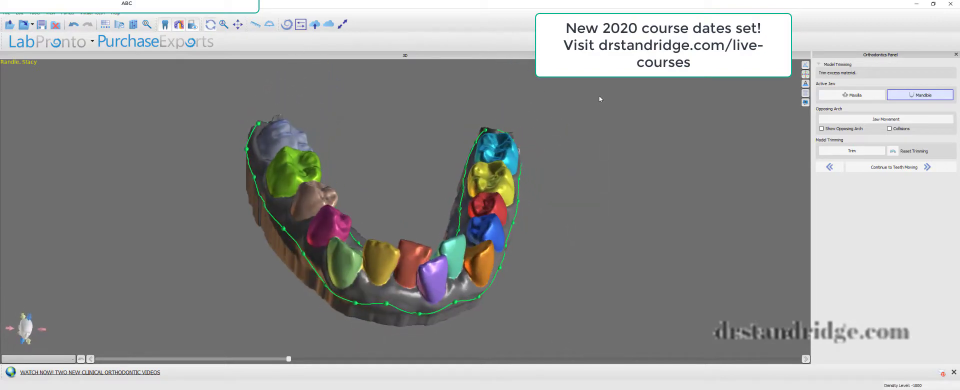
left_click(867, 154)
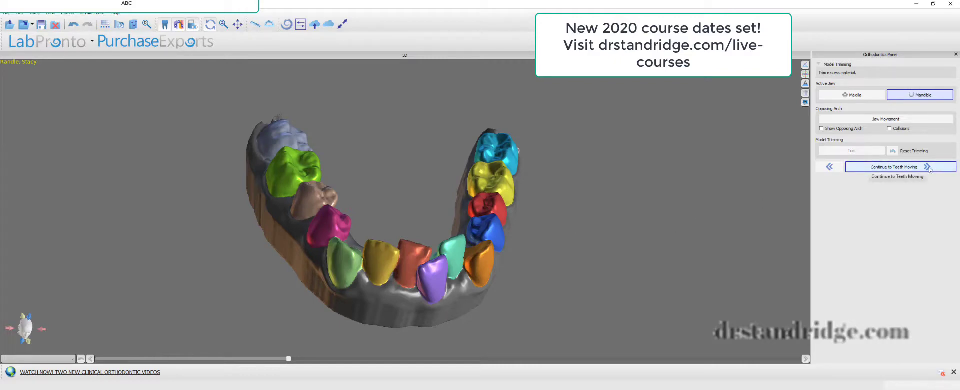
left_click(929, 168)
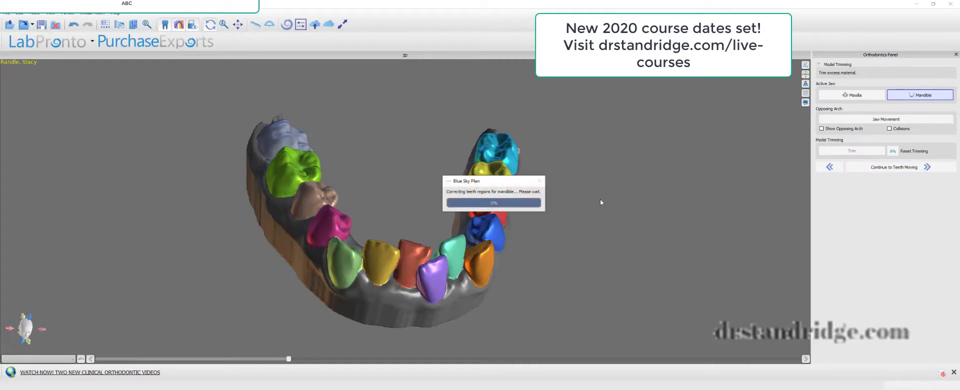